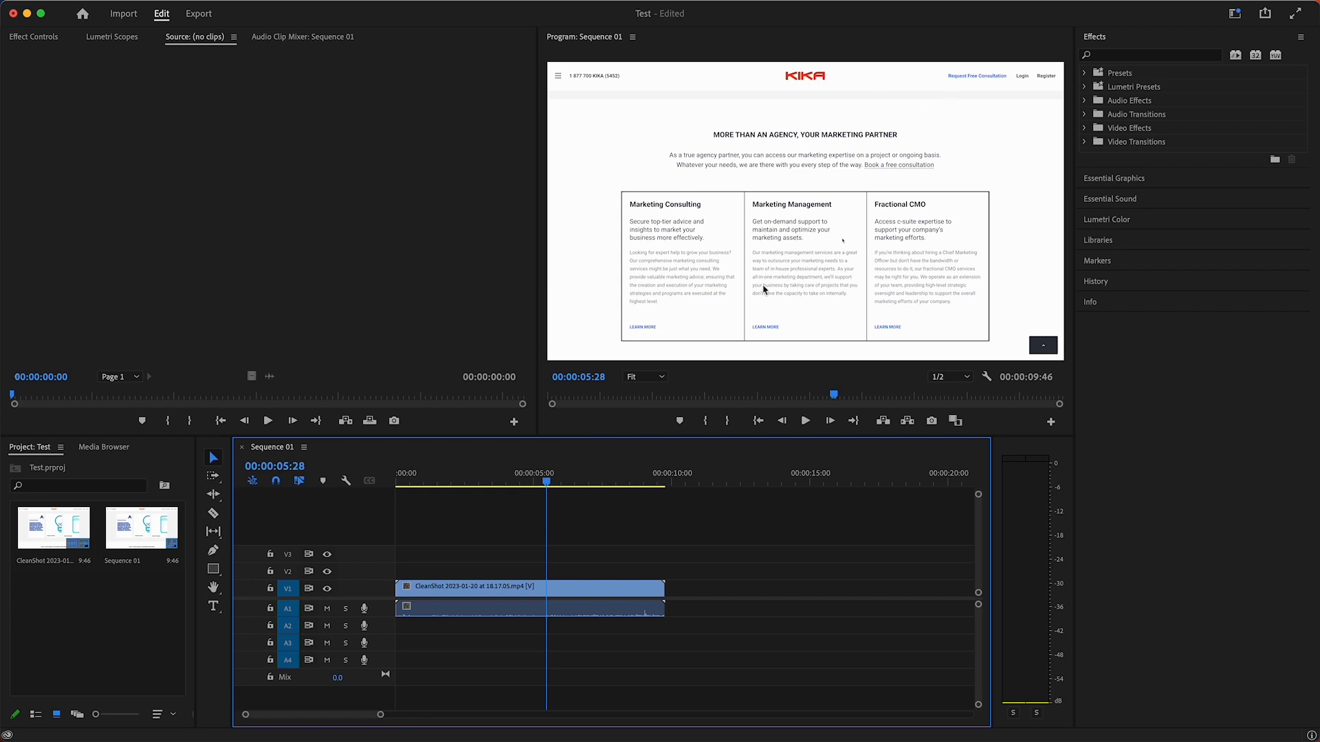
# Step: Scrub the timeline to review the services cards and the expanded Website Services section
pyautogui.moveTo(546, 482); pyautogui.dragTo(579, 488)
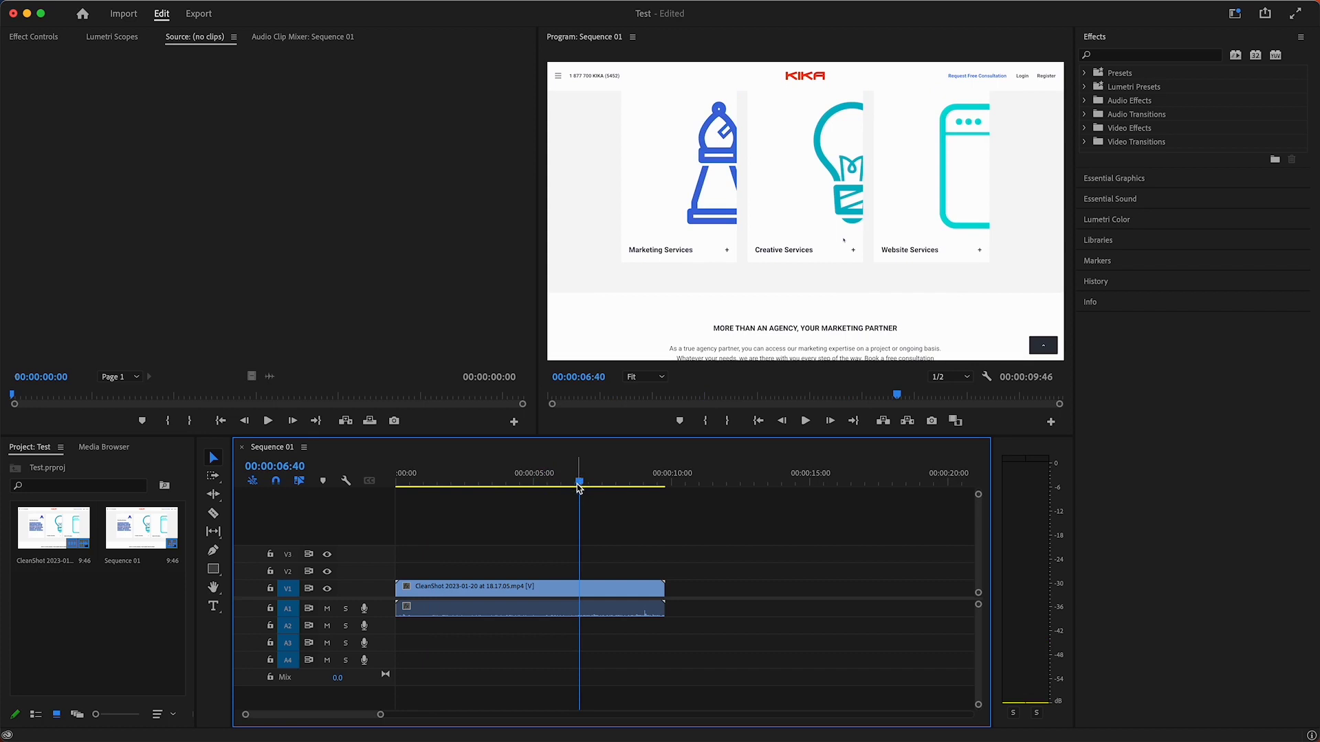
pyautogui.moveTo(580, 488)
pyautogui.mouseDown()
pyautogui.moveTo(598, 481)
pyautogui.moveTo(581, 485)
pyautogui.mouseUp()
pyautogui.click(627, 487)
pyautogui.click(562, 485)
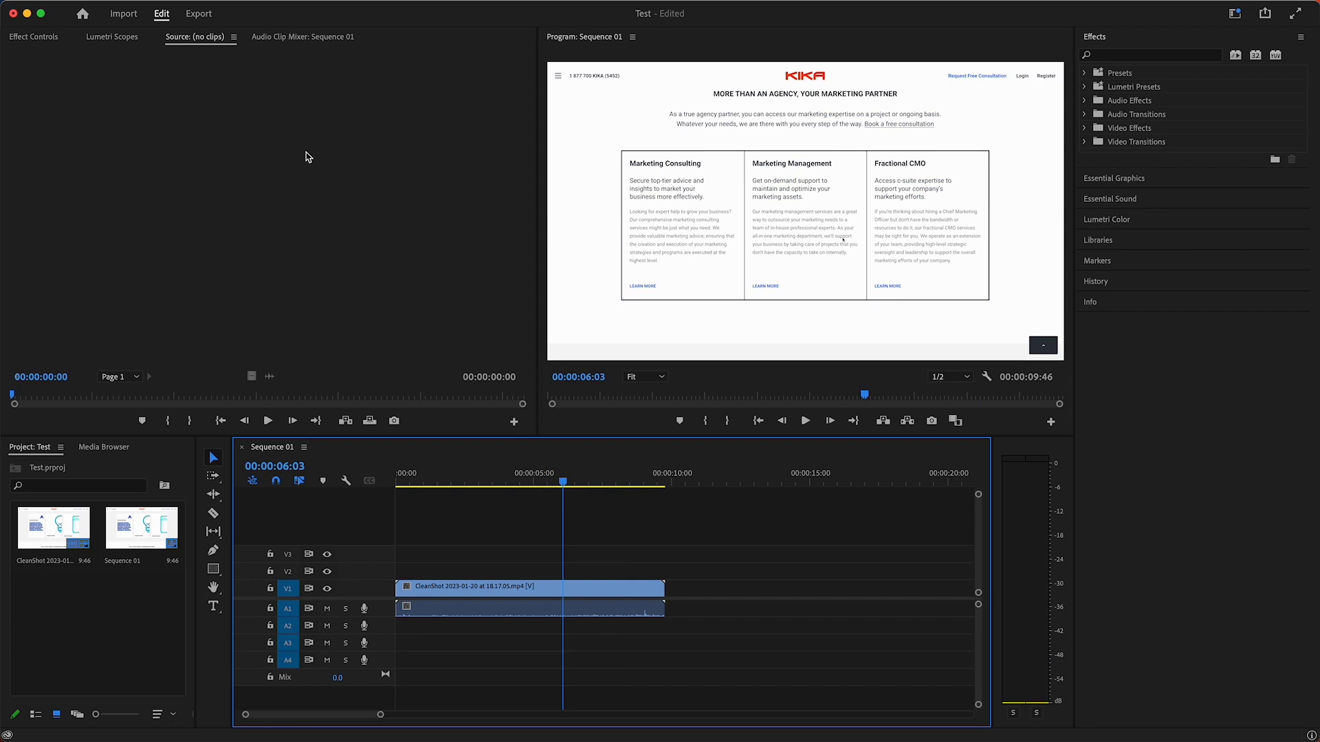
# Step: Open the Export Media settings for Sequence 01 from the File menu
pyautogui.click(121, 1)
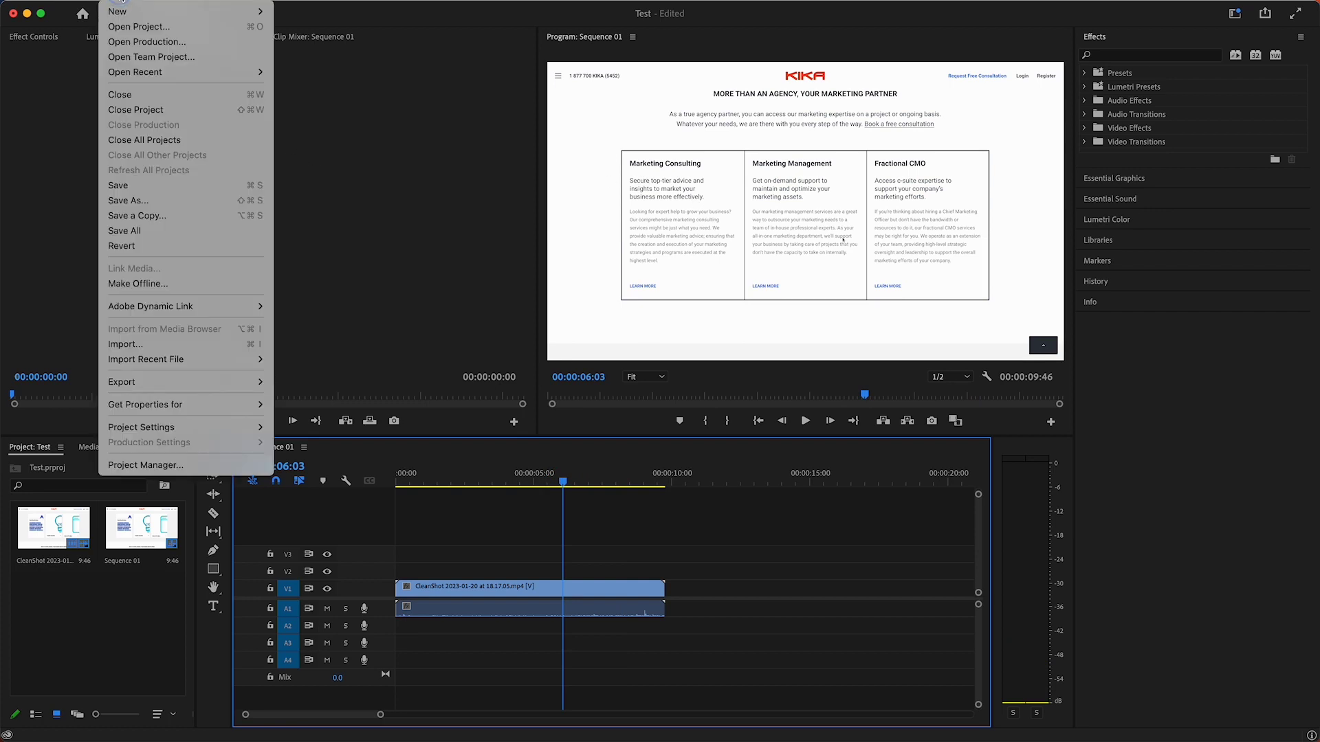
pyautogui.moveTo(165, 384)
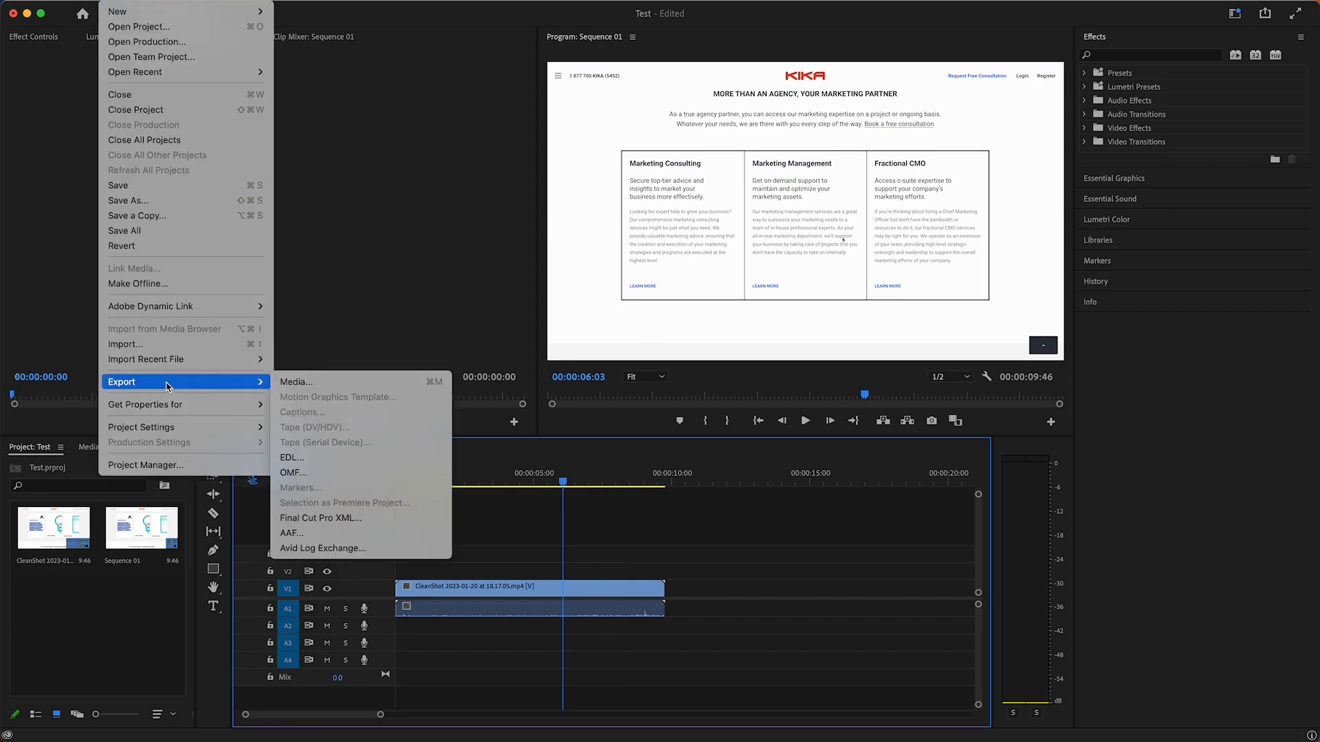
pyautogui.click(312, 386)
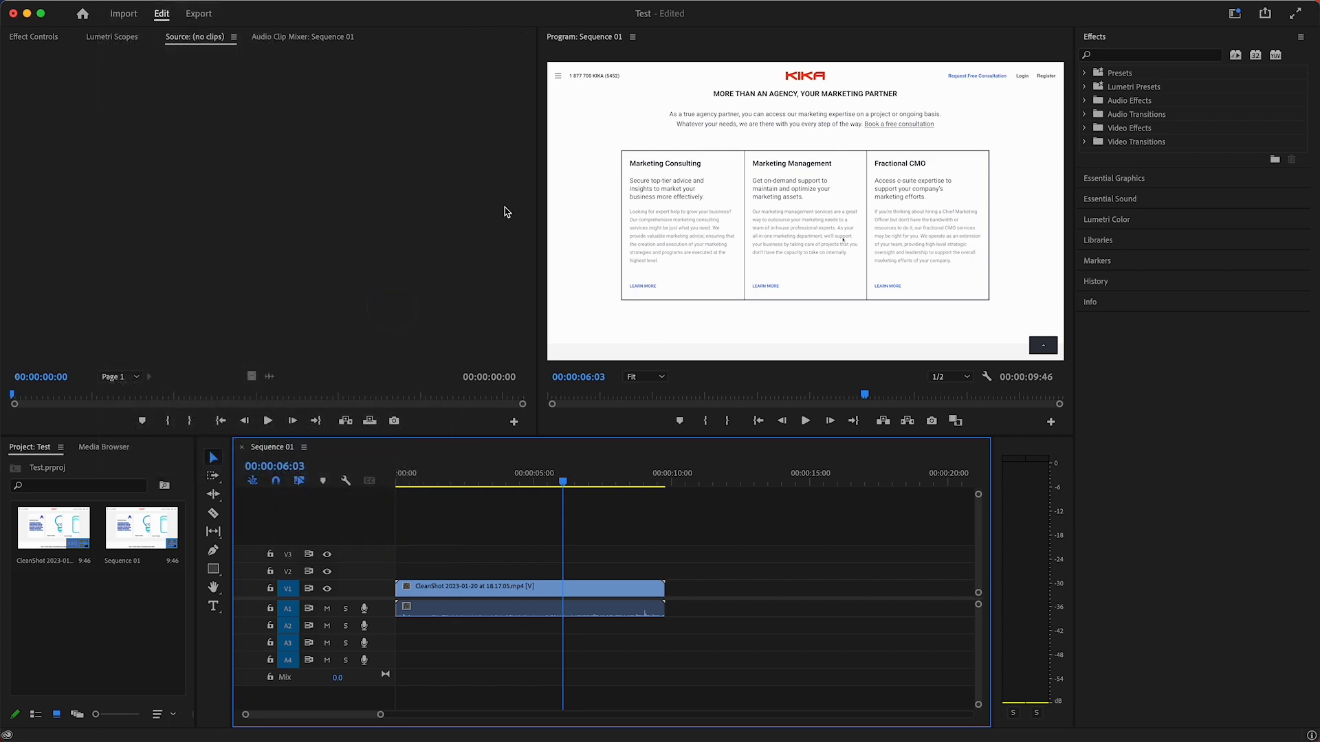
pyautogui.click(204, 15)
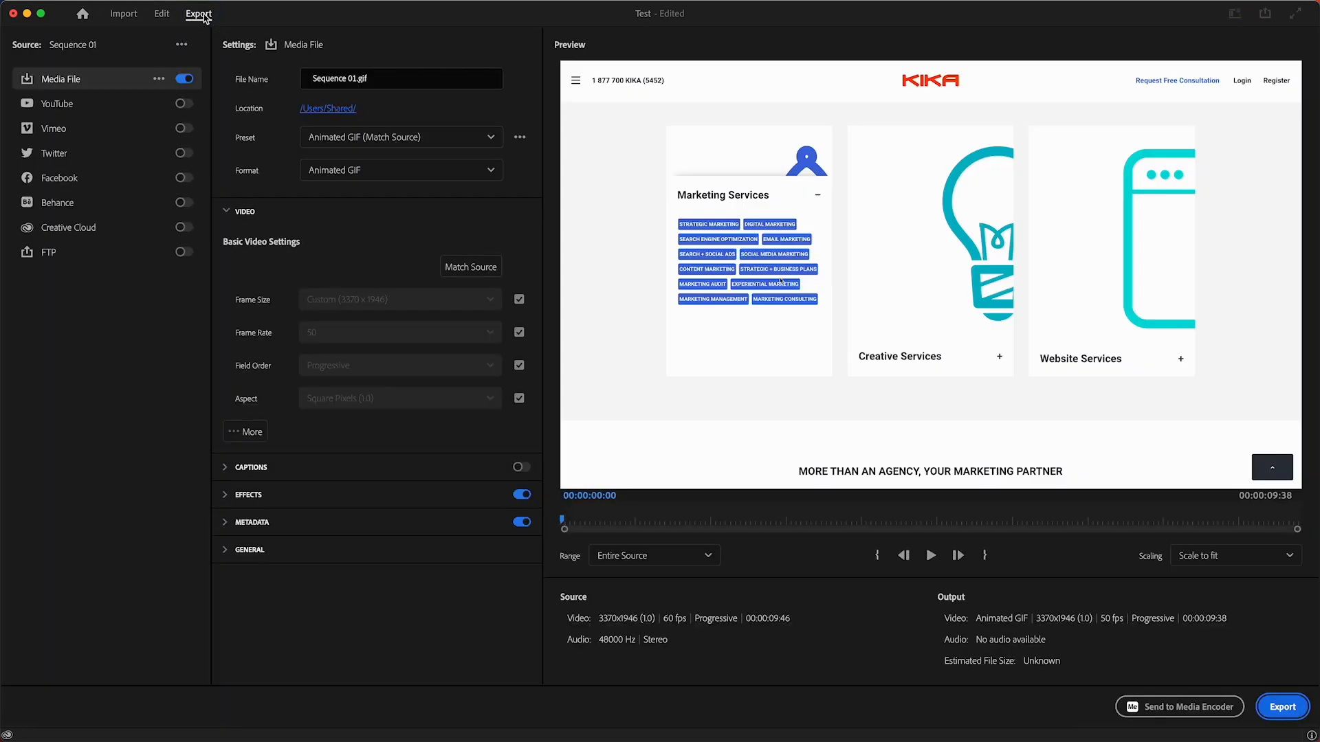
pyautogui.click(416, 176)
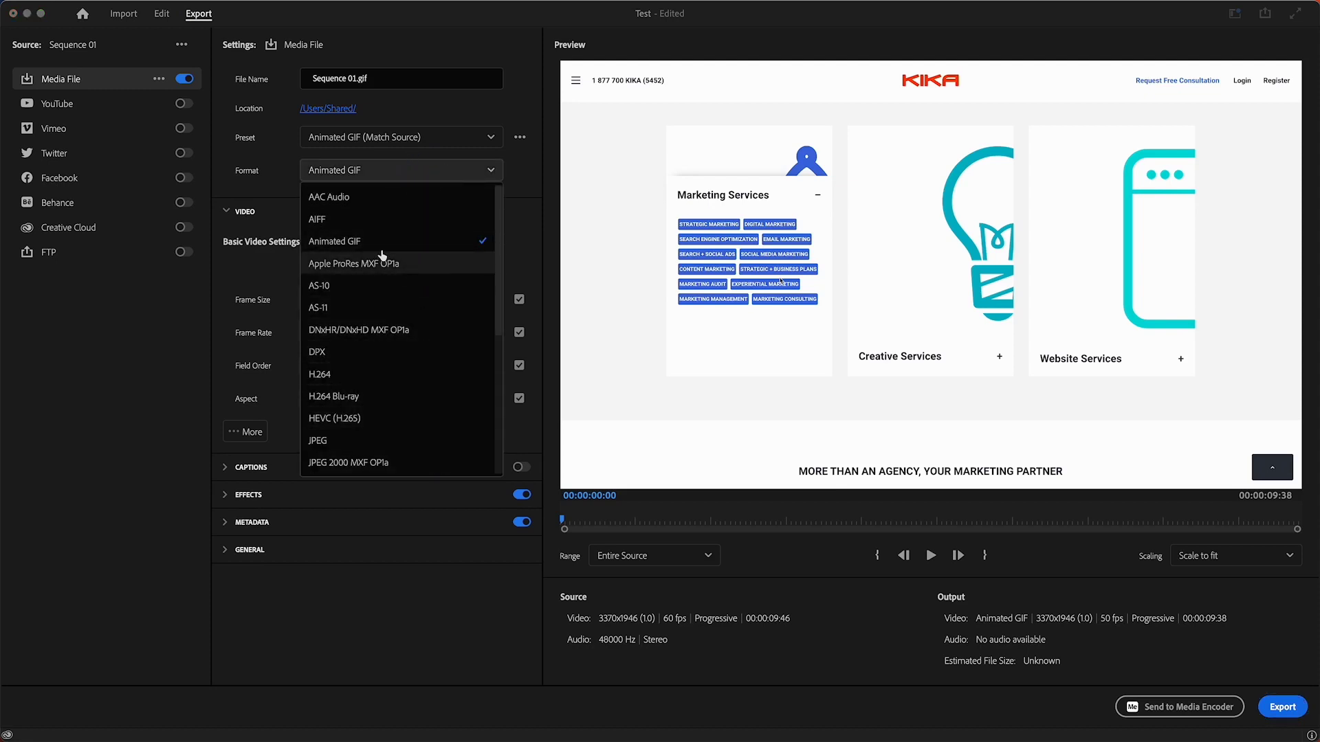
pyautogui.click(411, 249)
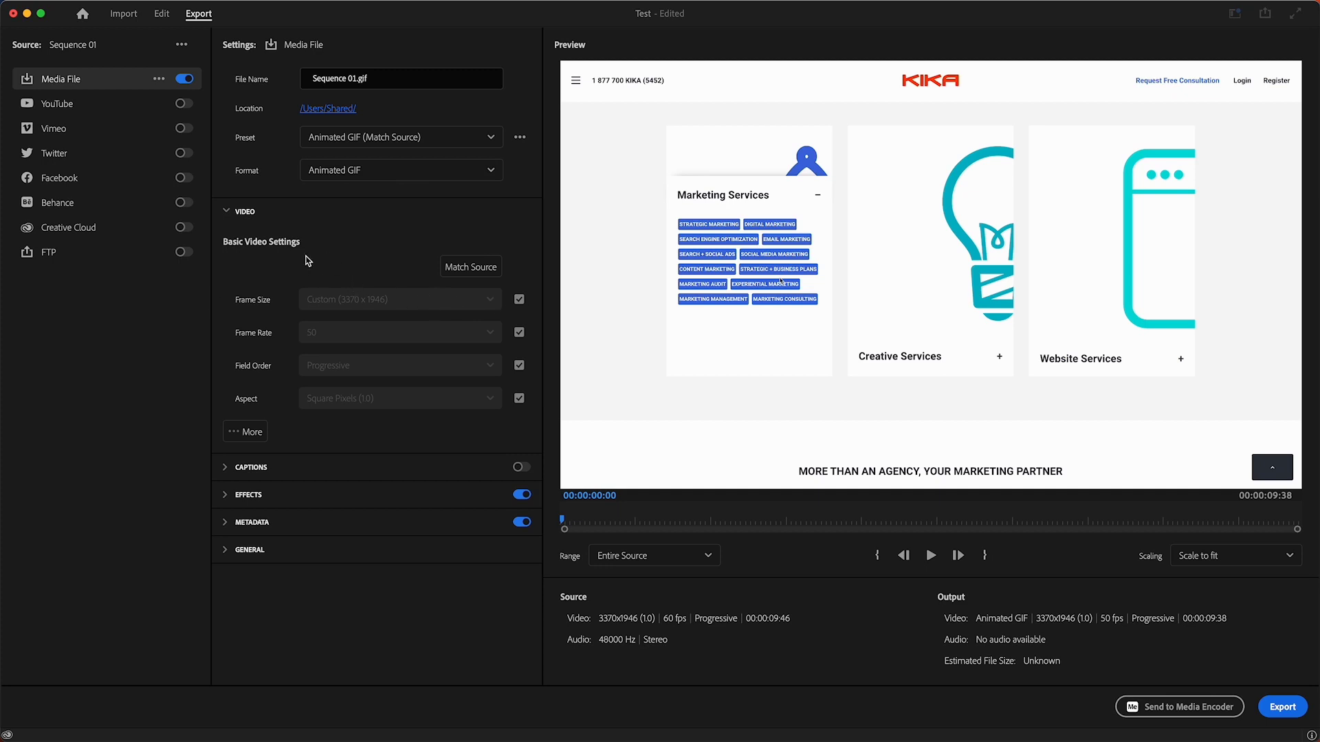
# Step: Stop matching the source for Frame Size and Frame Rate, leaving 3370 x 1946 at 50 fps
pyautogui.click(244, 215)
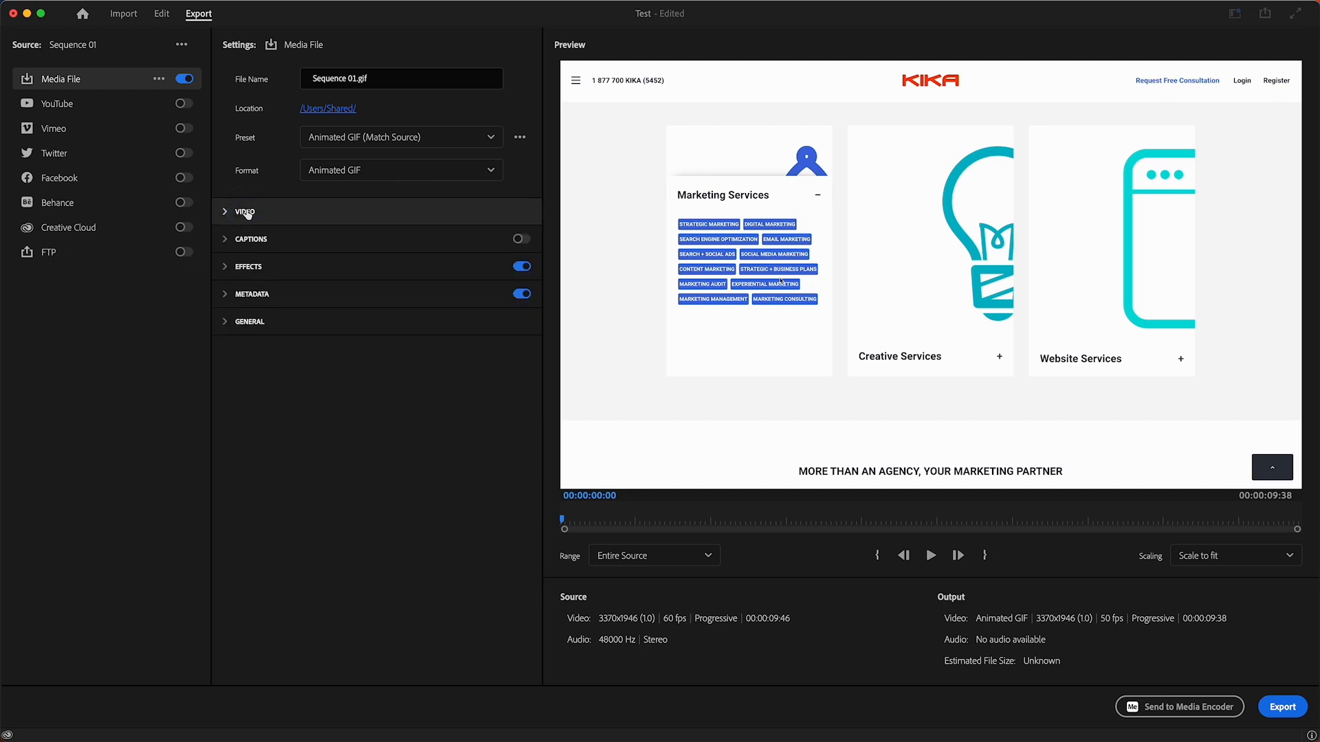
pyautogui.click(249, 215)
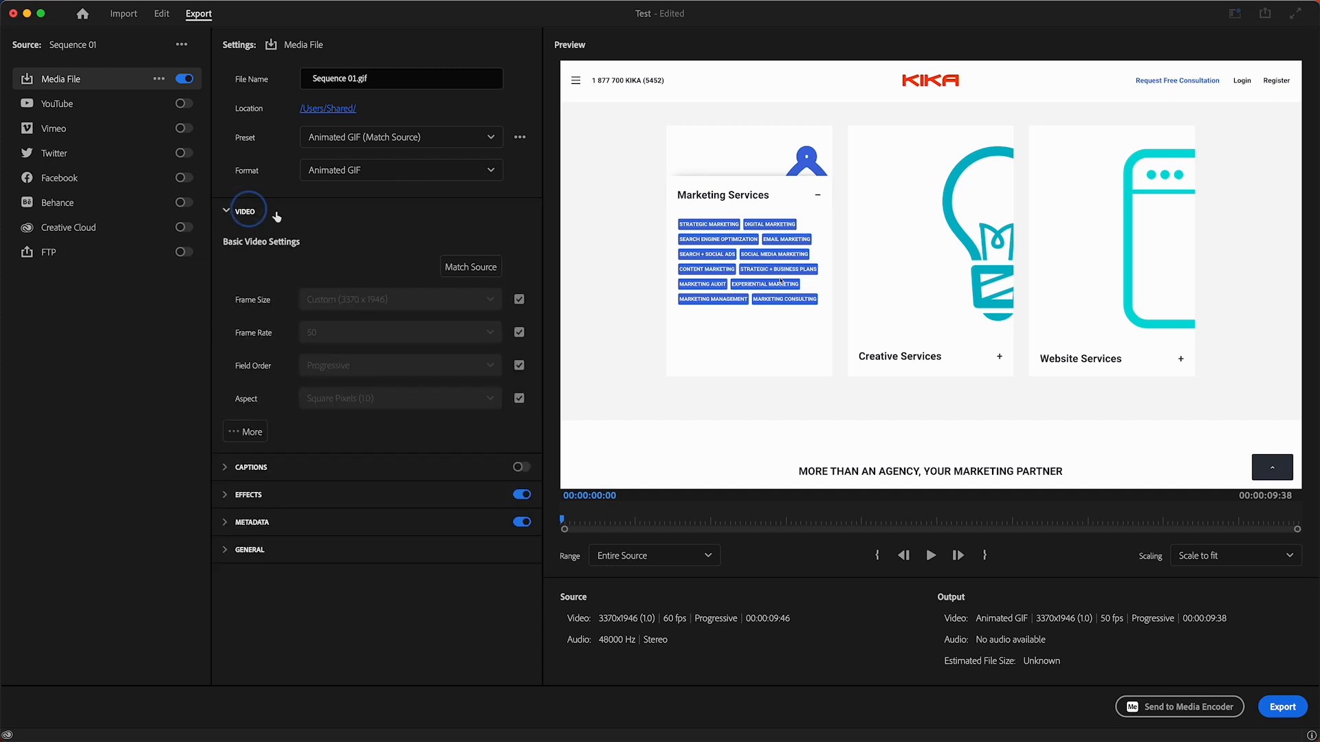
pyautogui.click(520, 300)
pyautogui.click(519, 365)
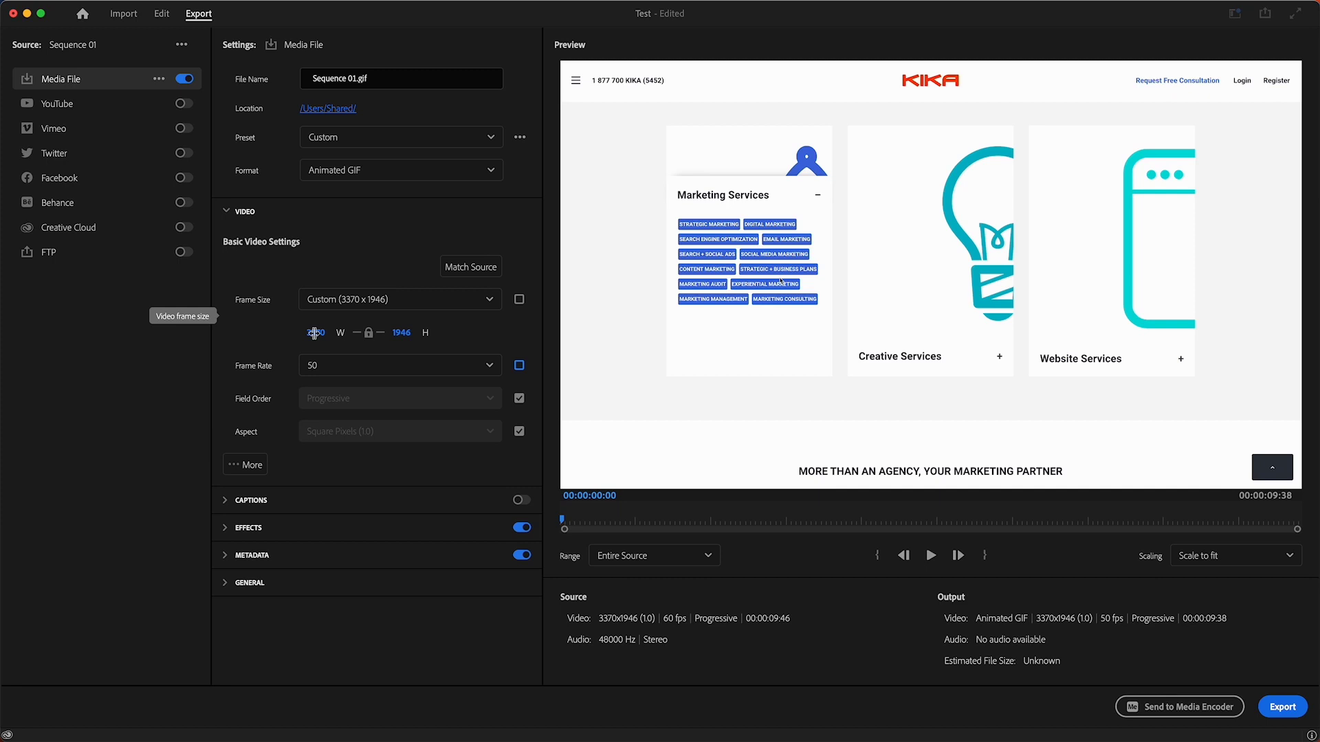
# Step: Set the GIF width to 800 so the linked height becomes 462
pyautogui.click(314, 334)
pyautogui.write('800')
pyautogui.press('Return')
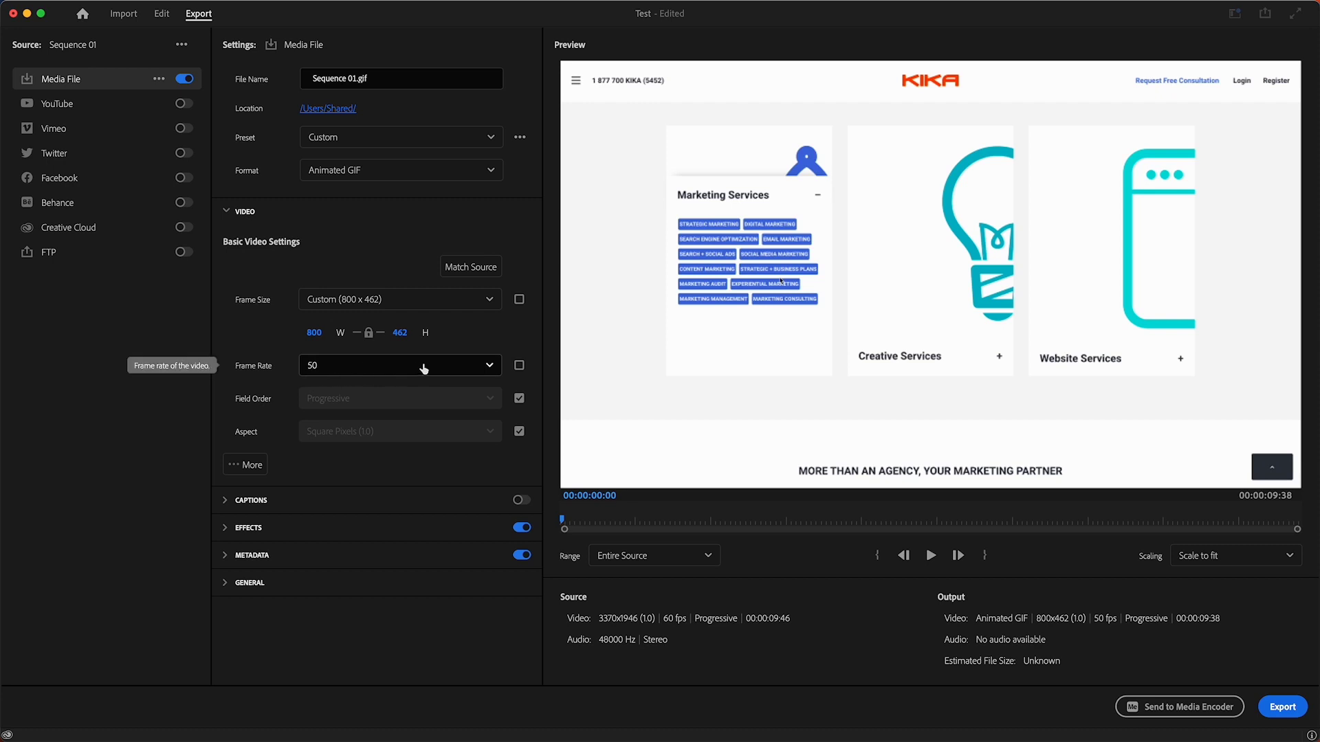
# Step: Change the GIF frame rate from 50 to 10 fps
pyautogui.click(423, 369)
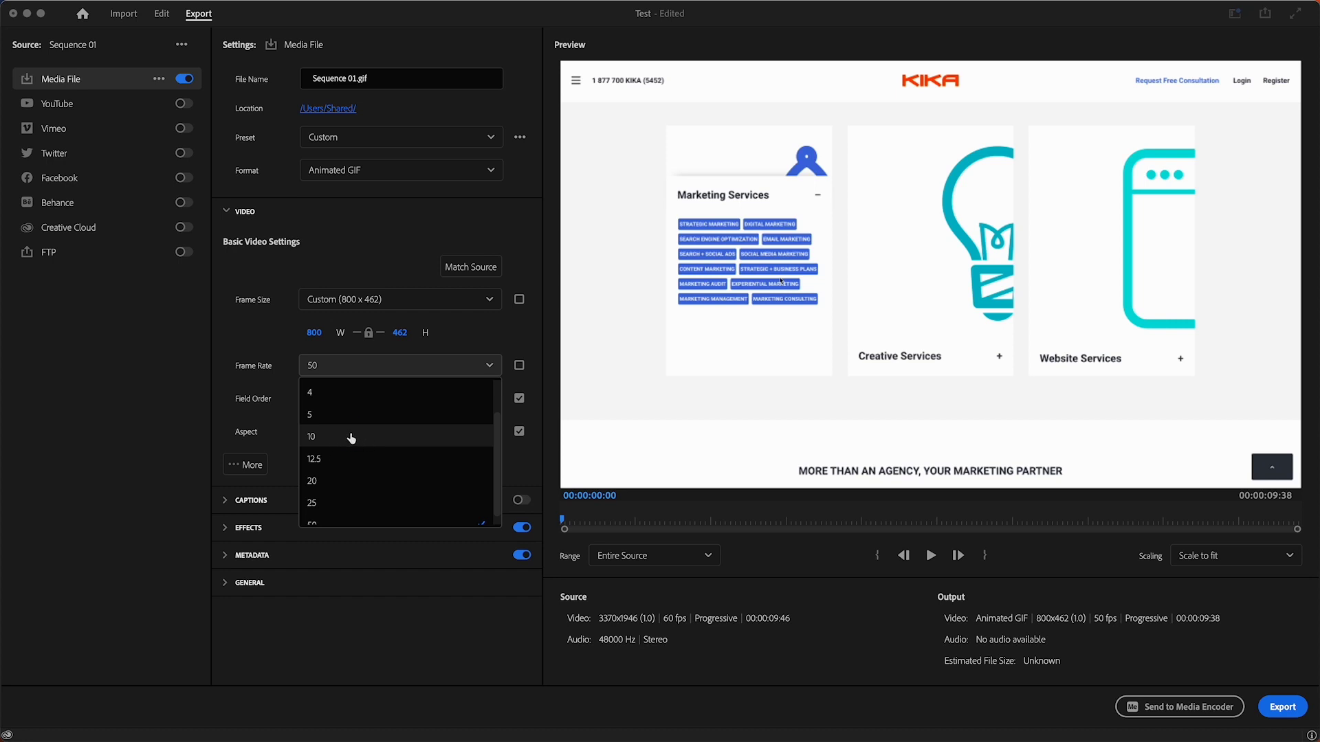
pyautogui.click(351, 437)
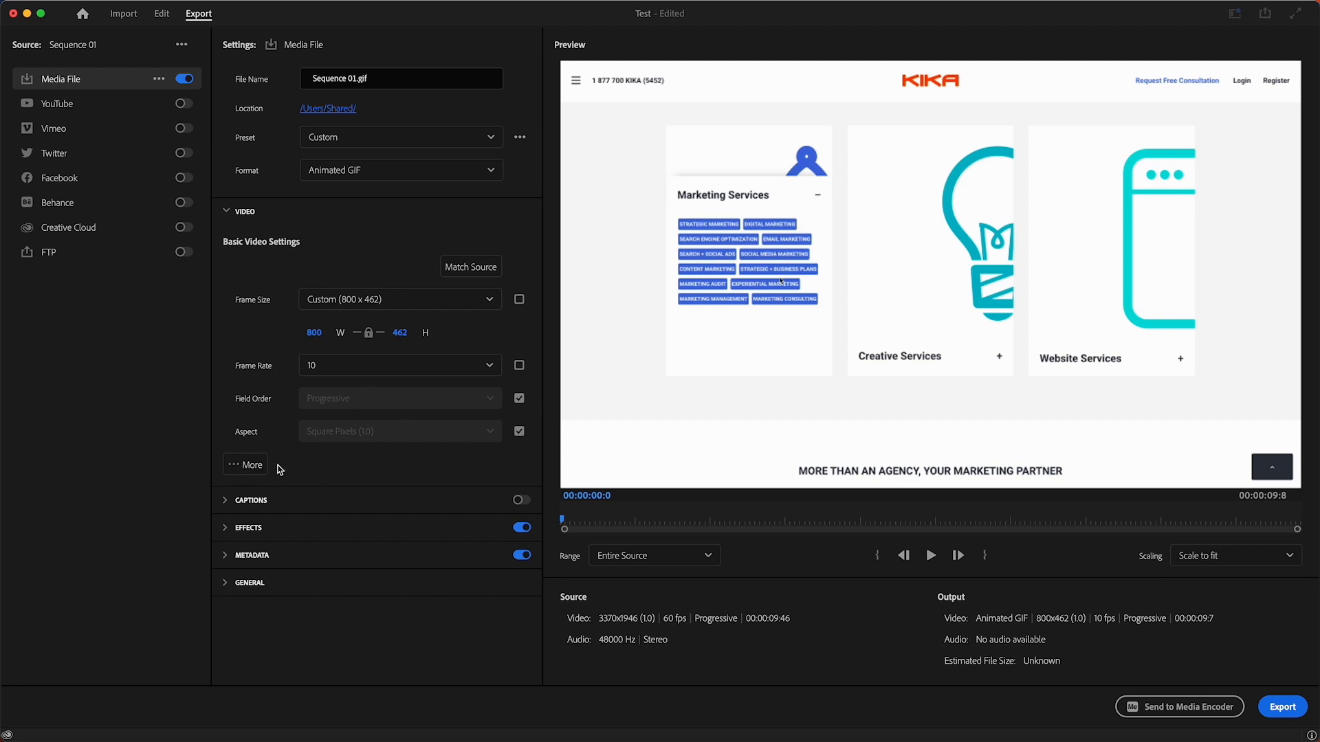
pyautogui.click(246, 473)
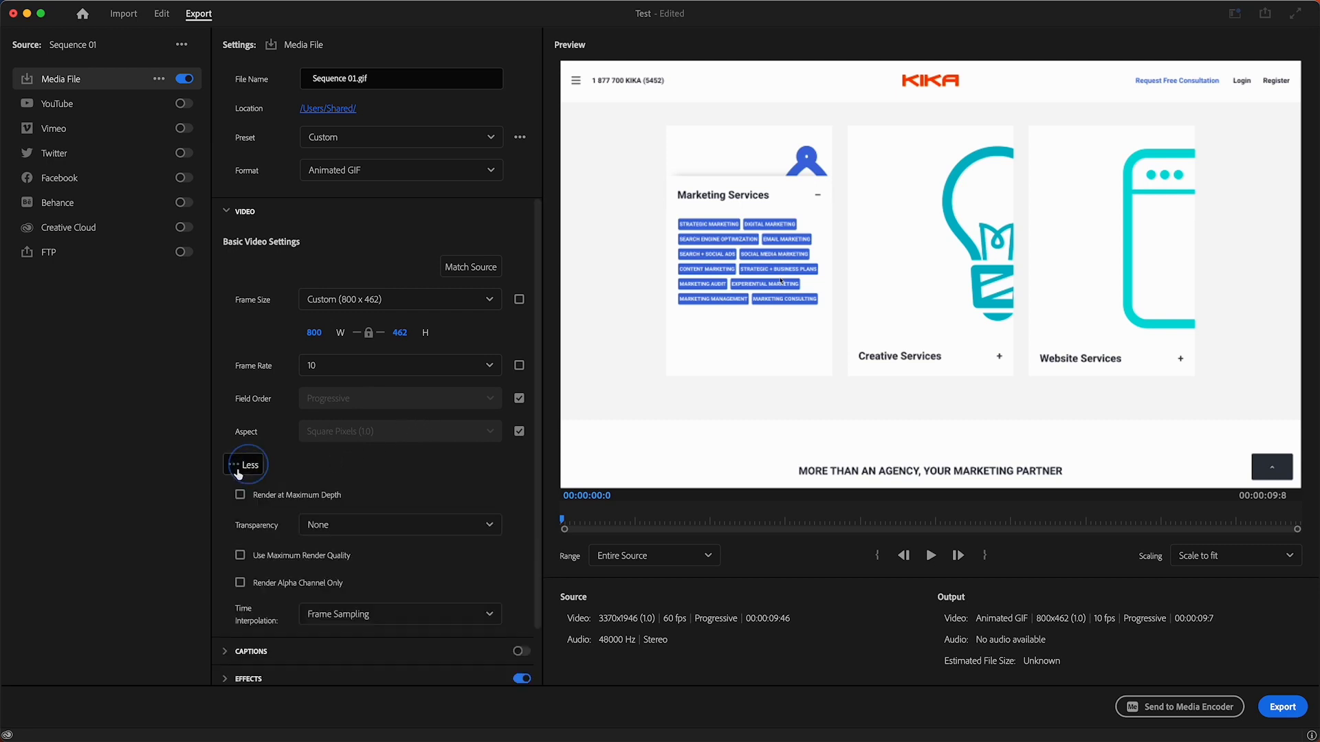
pyautogui.click(248, 467)
pyautogui.click(246, 466)
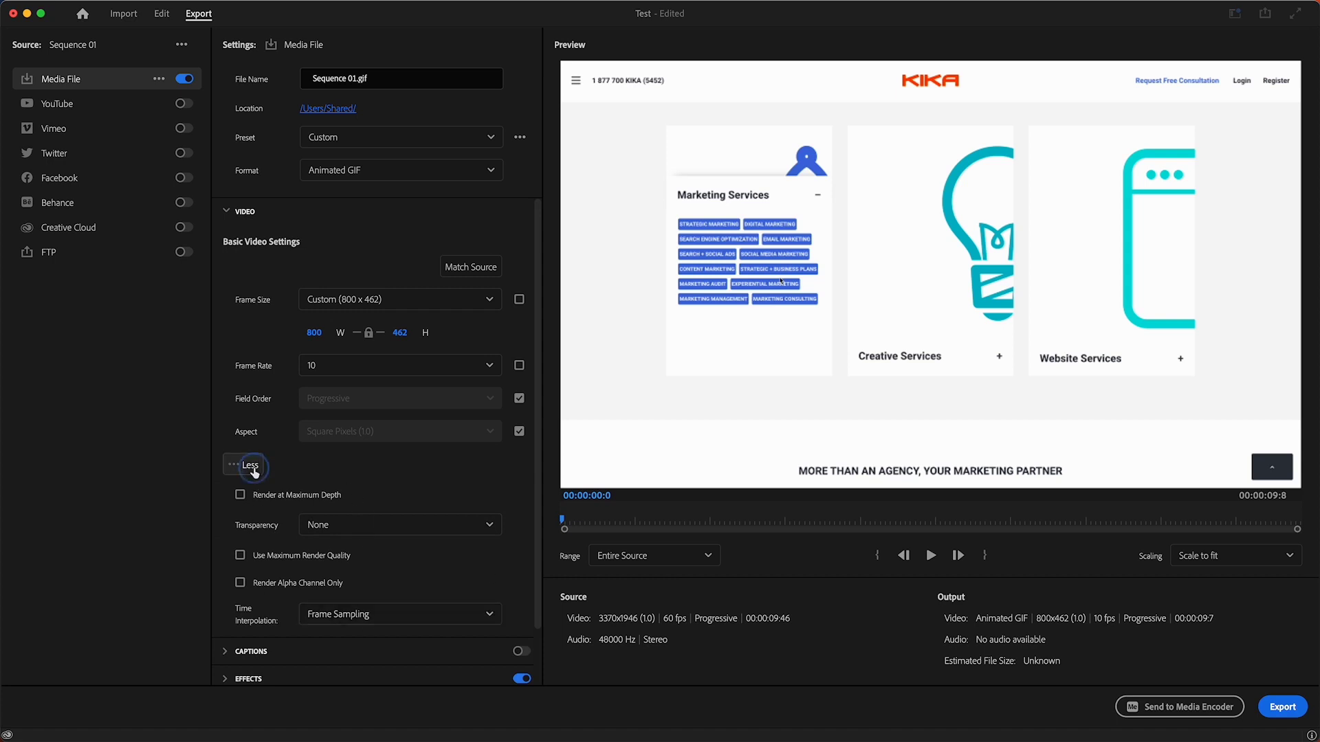
pyautogui.click(249, 465)
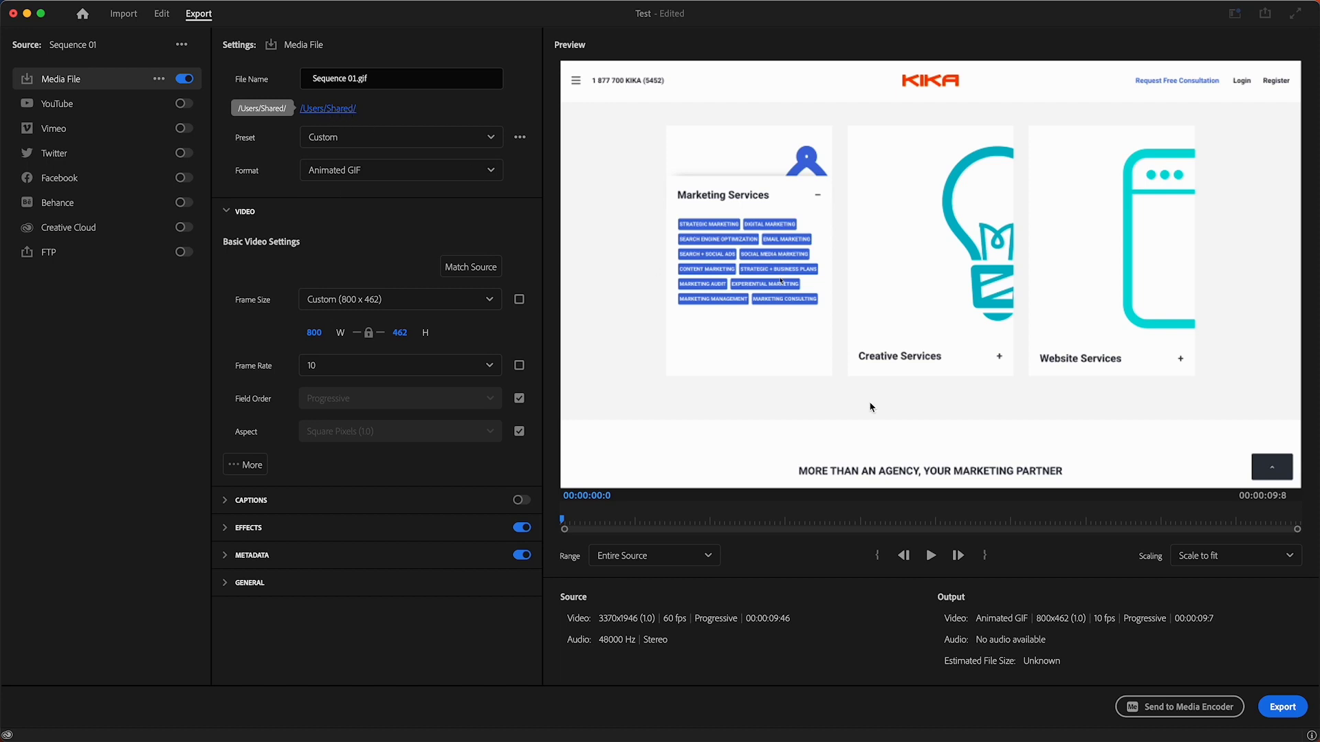
# Step: Export the animated GIF to /Users/Shared/ and return to the export settings
pyautogui.click(1283, 708)
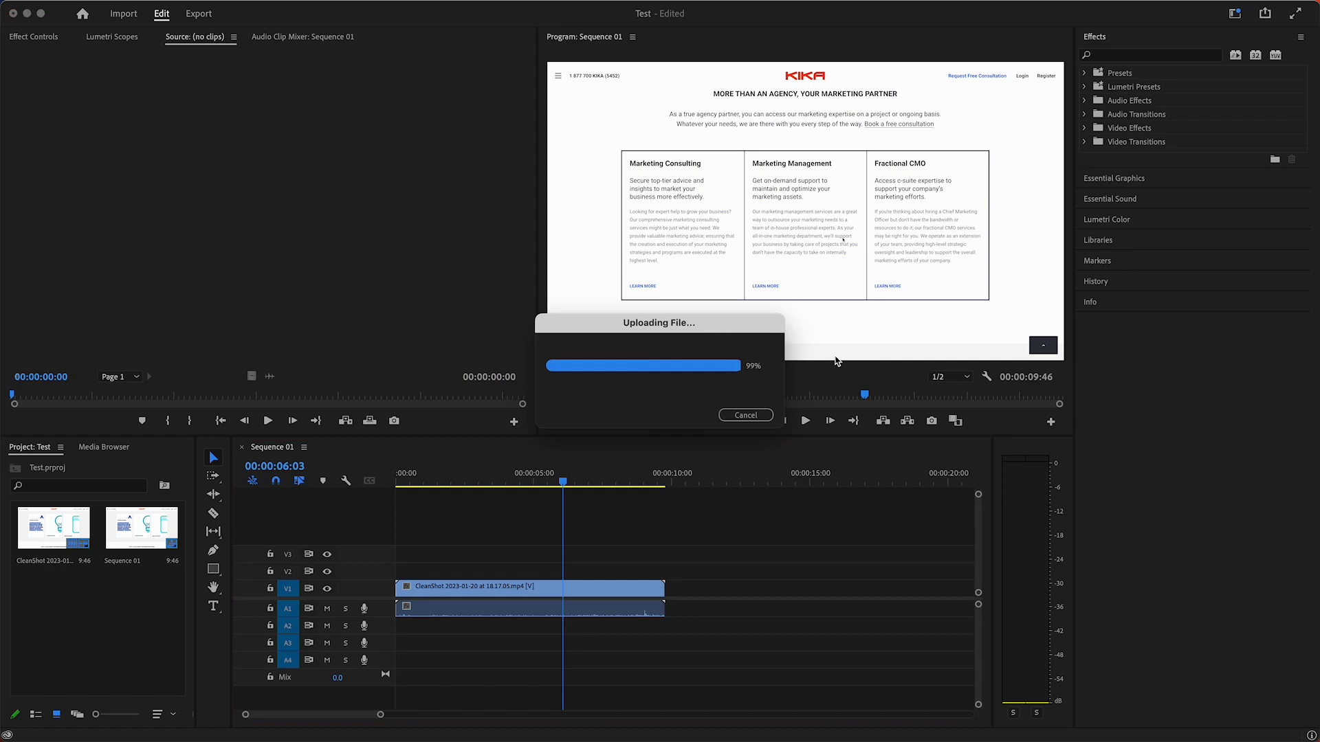
pyautogui.click(198, 16)
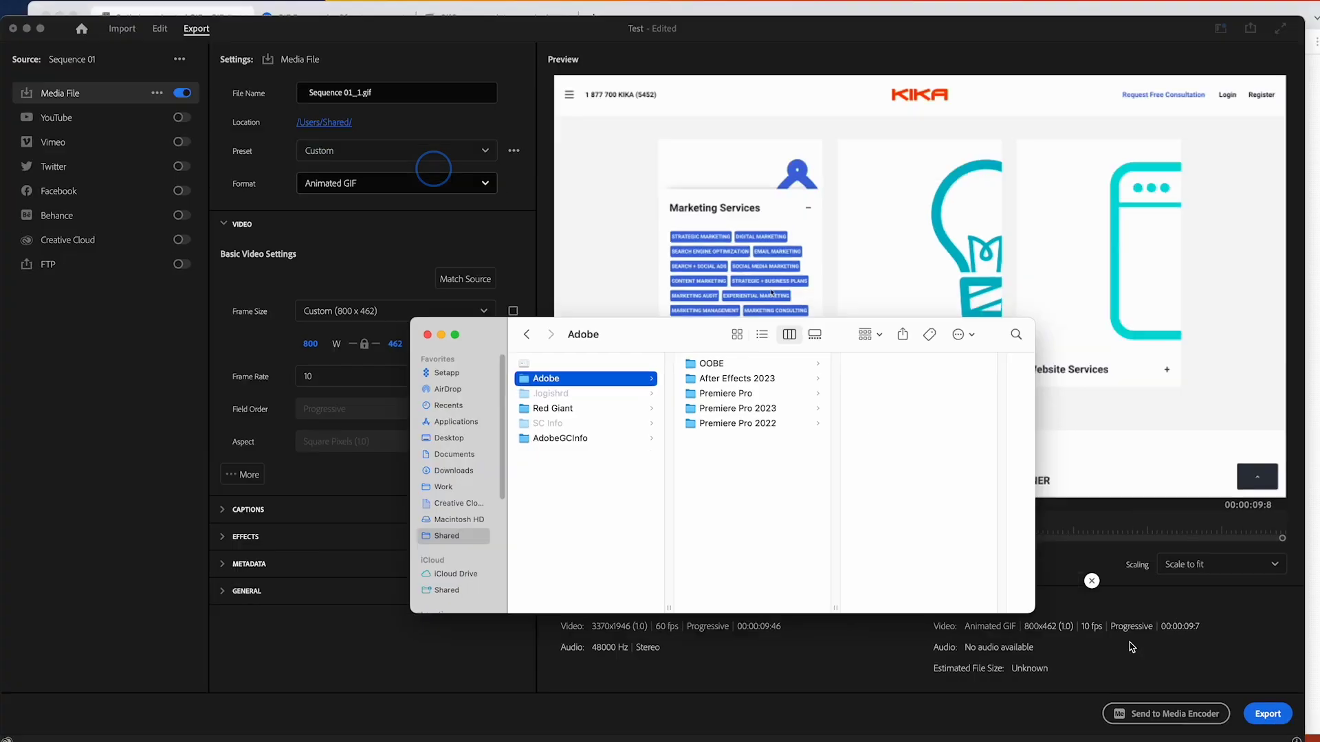
# Step: Select Sequence 01.gif in the Shared folder and preview it in Quick Look
pyautogui.click(604, 480)
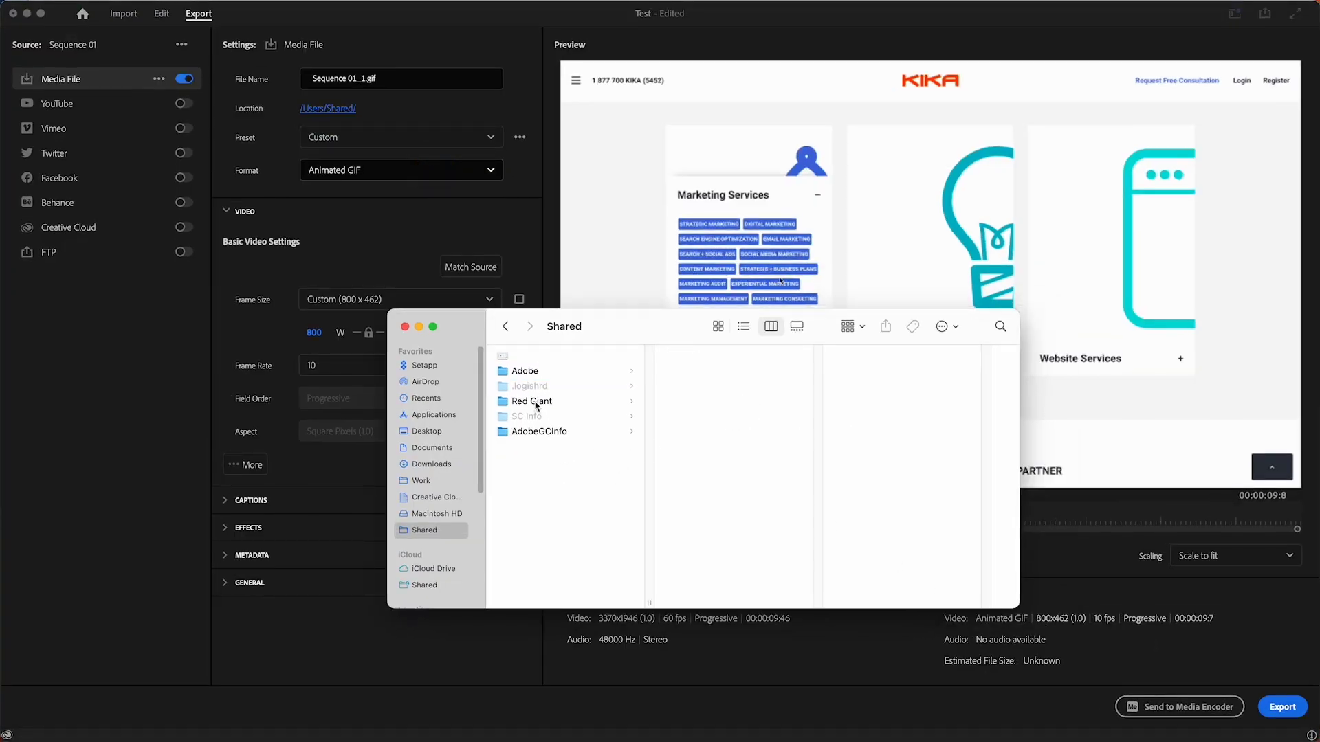
pyautogui.click(514, 357)
pyautogui.press('space')
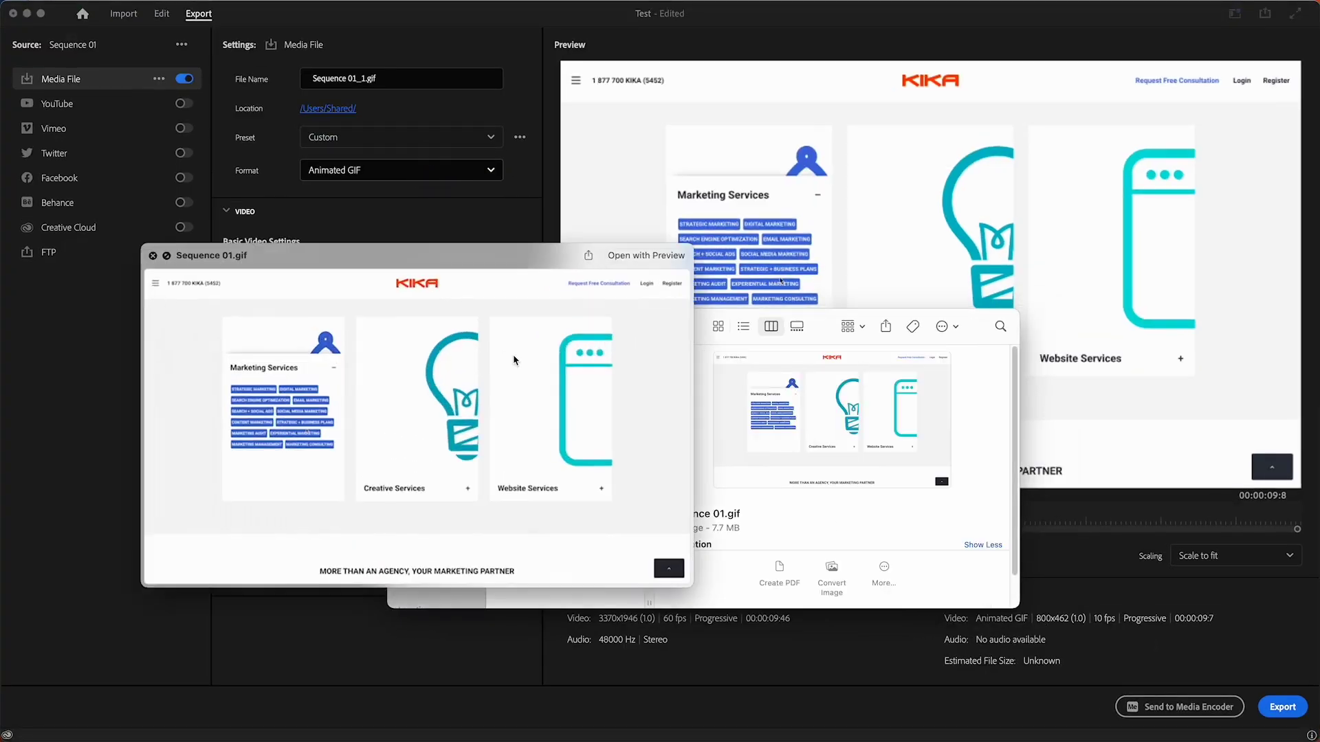
pyautogui.press('space')
pyautogui.press('space')
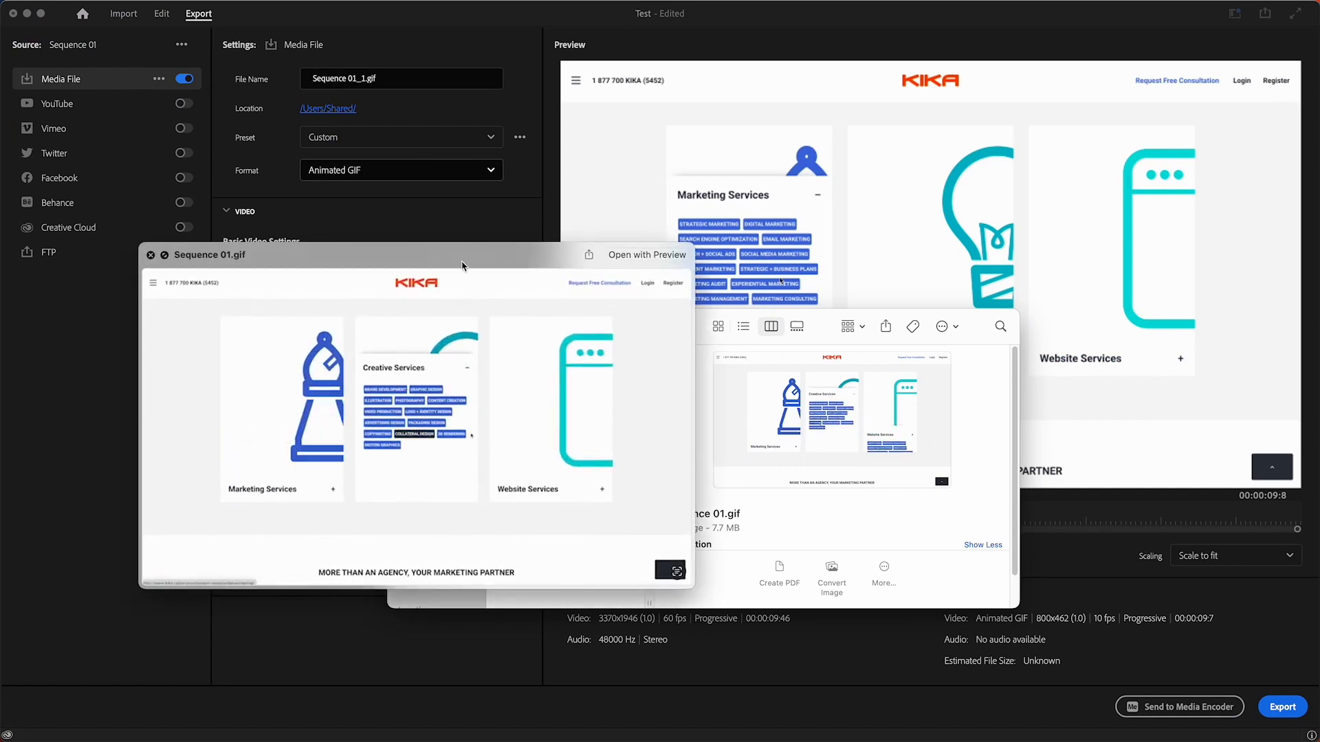
# Step: Reposition the Quick Look window while the GIF plays, then close the preview
pyautogui.moveTo(475, 269); pyautogui.dragTo(485, 295)
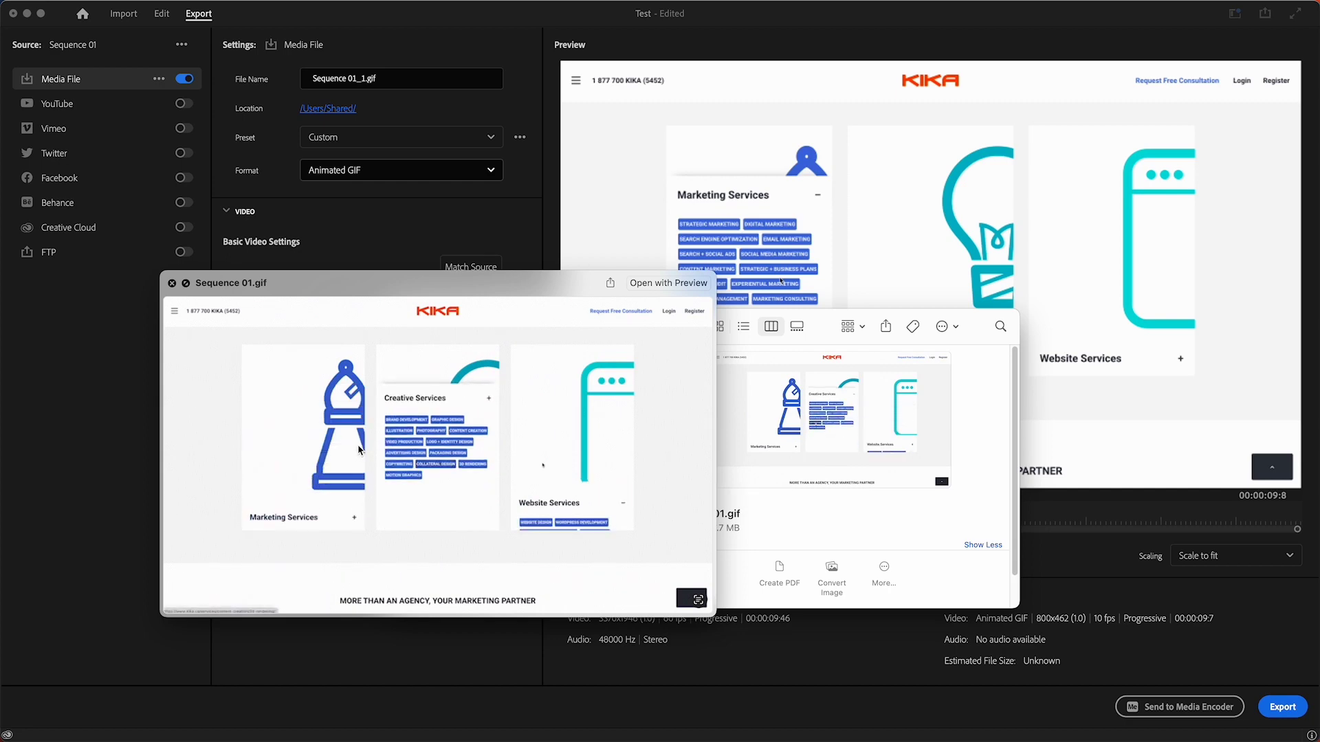
pyautogui.moveTo(596, 283); pyautogui.dragTo(545, 289)
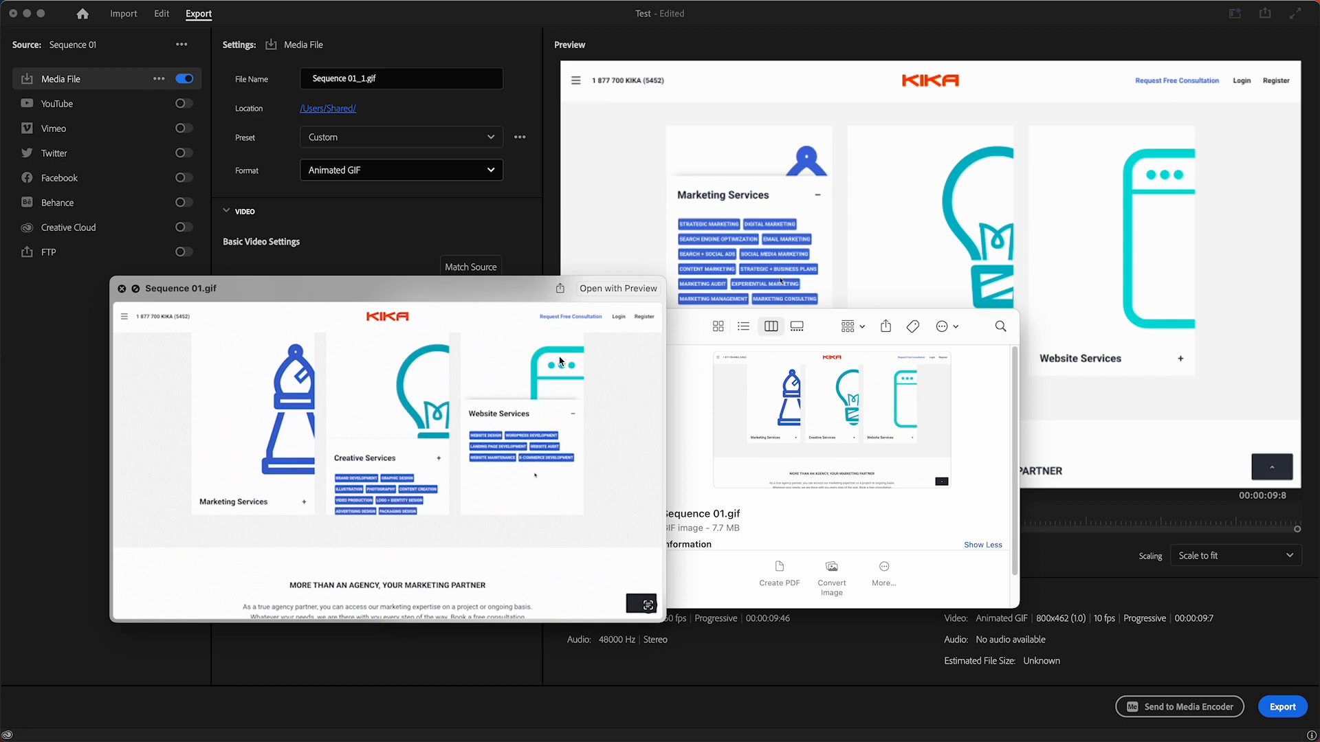
pyautogui.moveTo(512, 297); pyautogui.dragTo(510, 308)
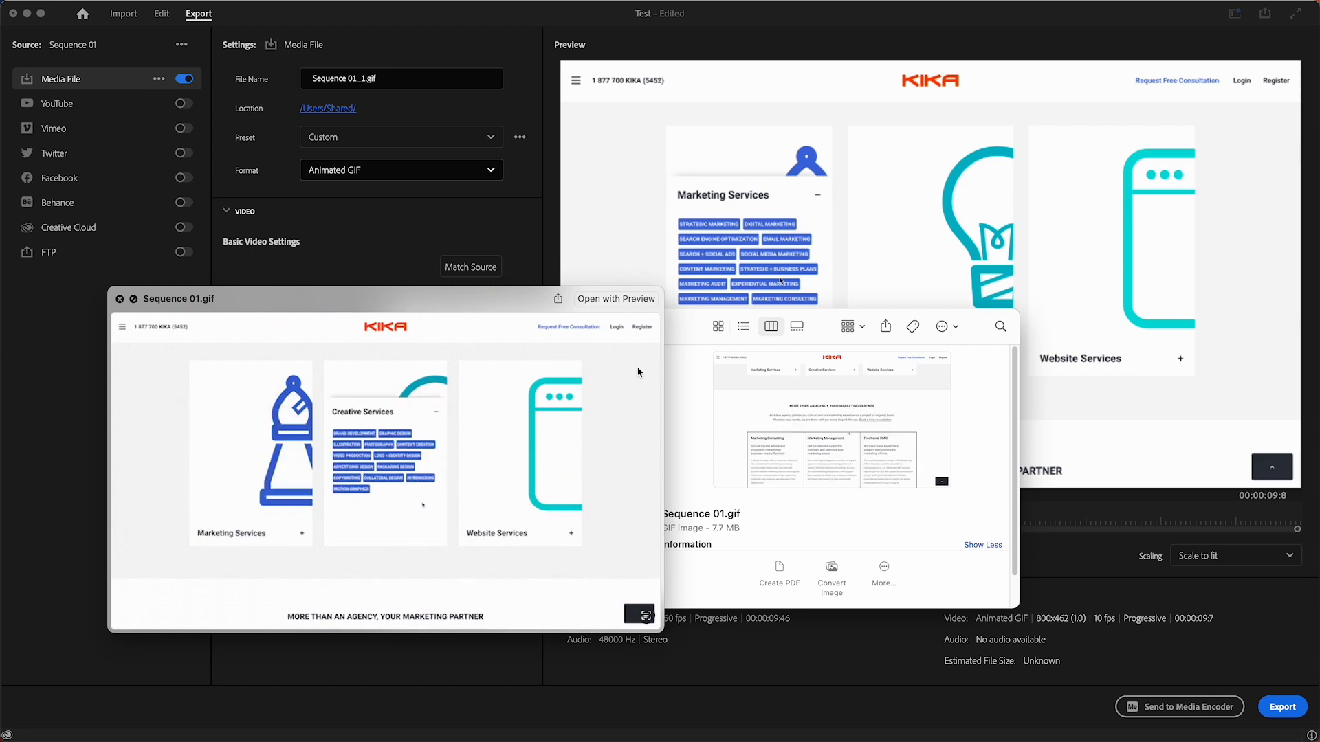
pyautogui.moveTo(504, 299); pyautogui.dragTo(501, 301)
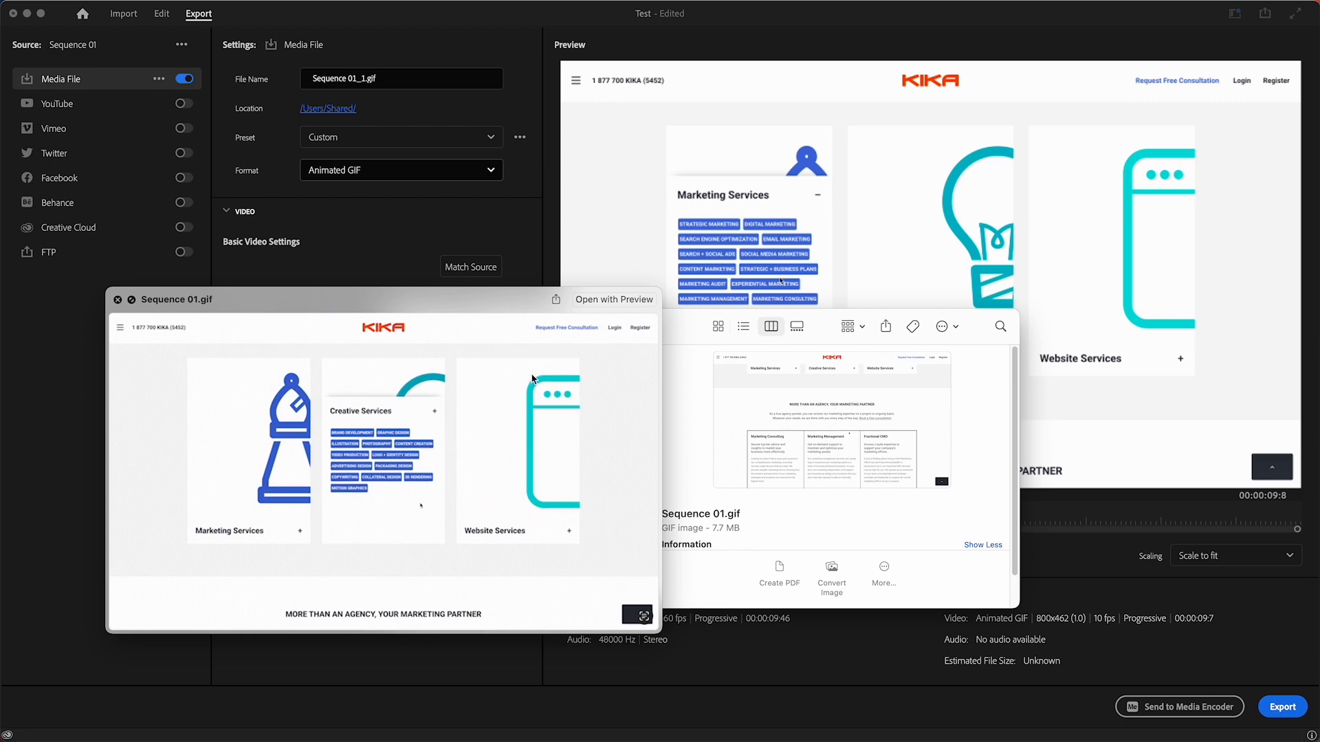
pyautogui.moveTo(429, 308); pyautogui.dragTo(452, 309)
pyautogui.press('space')
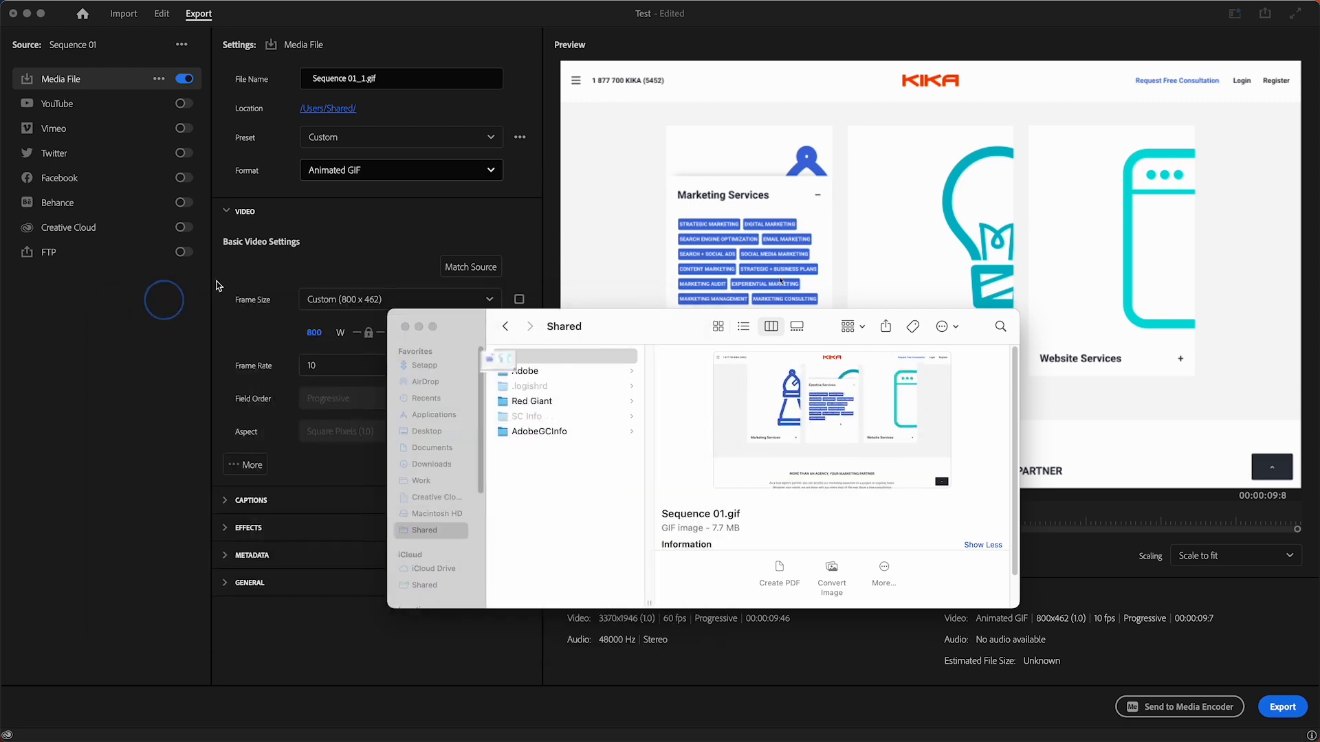